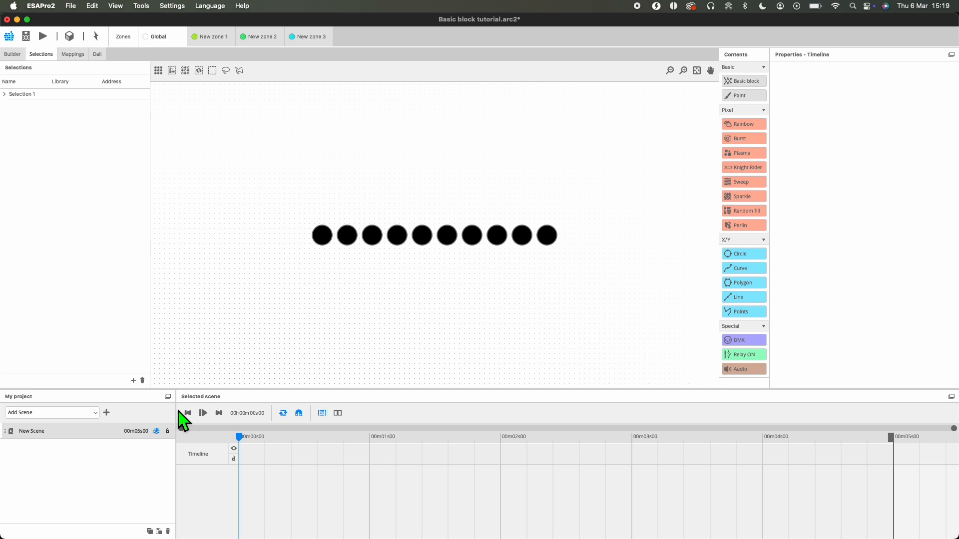
# Step: Add a second scene to the project in the Global zone
pyautogui.click(94, 413)
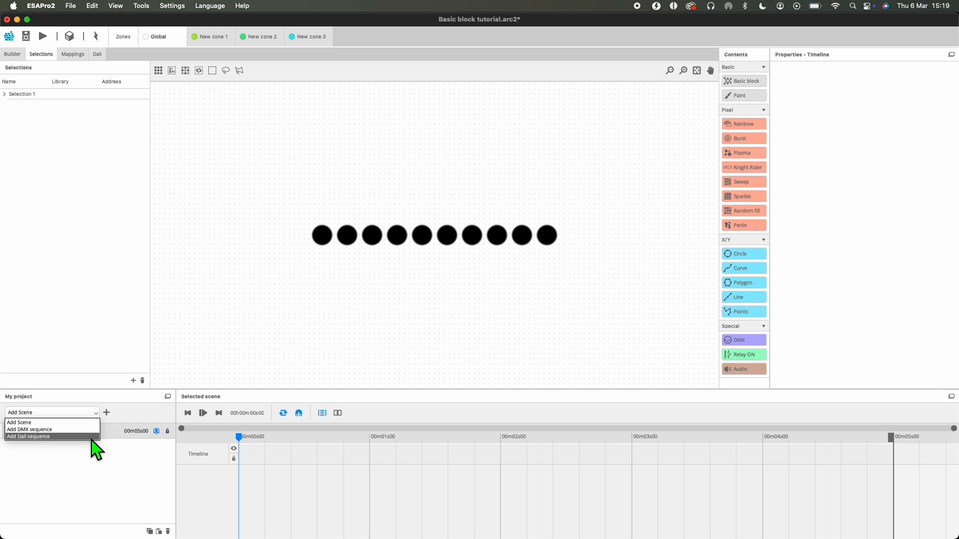
pyautogui.click(109, 413)
pyautogui.click(107, 413)
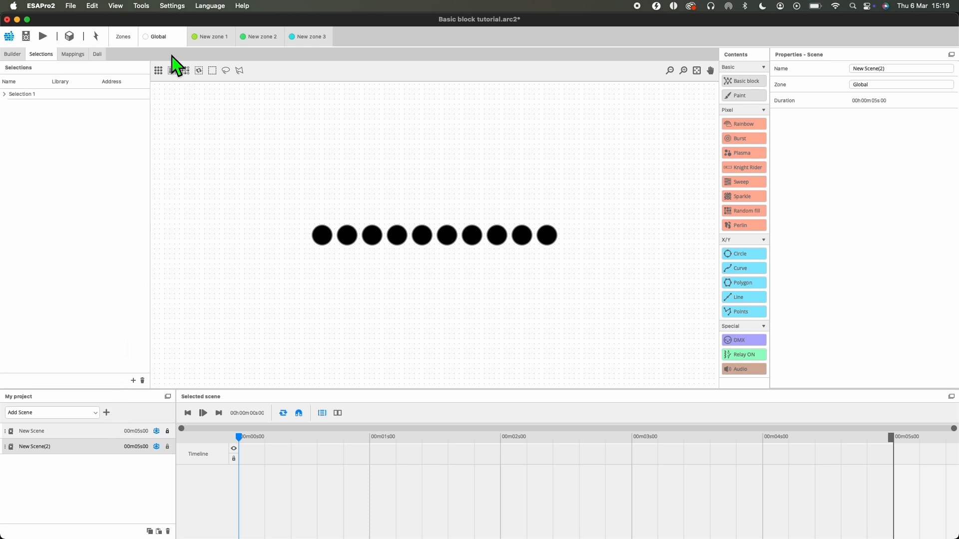
# Step: View New zone 1, New zone 2 and New zone 3 in turn, and return to the Global zone
pyautogui.click(212, 38)
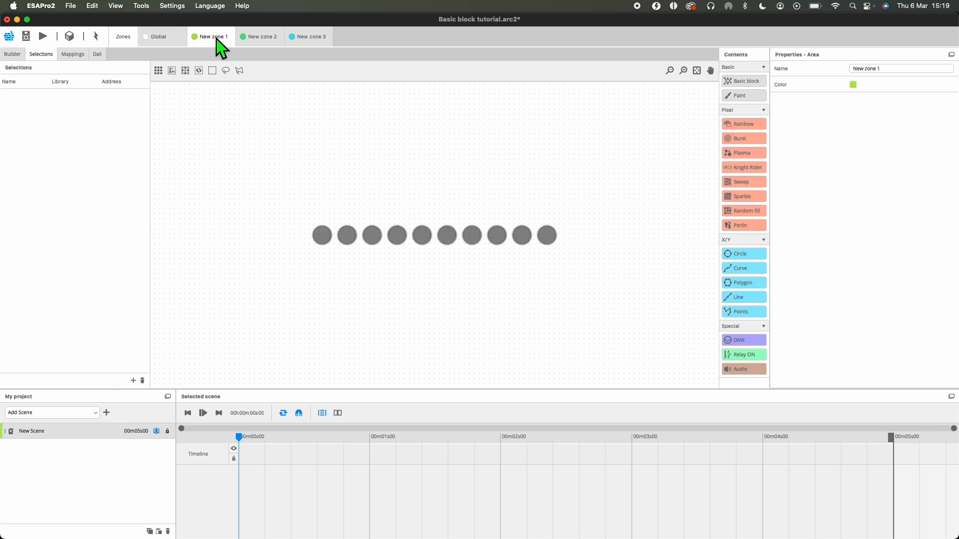
pyautogui.click(269, 39)
pyautogui.click(310, 38)
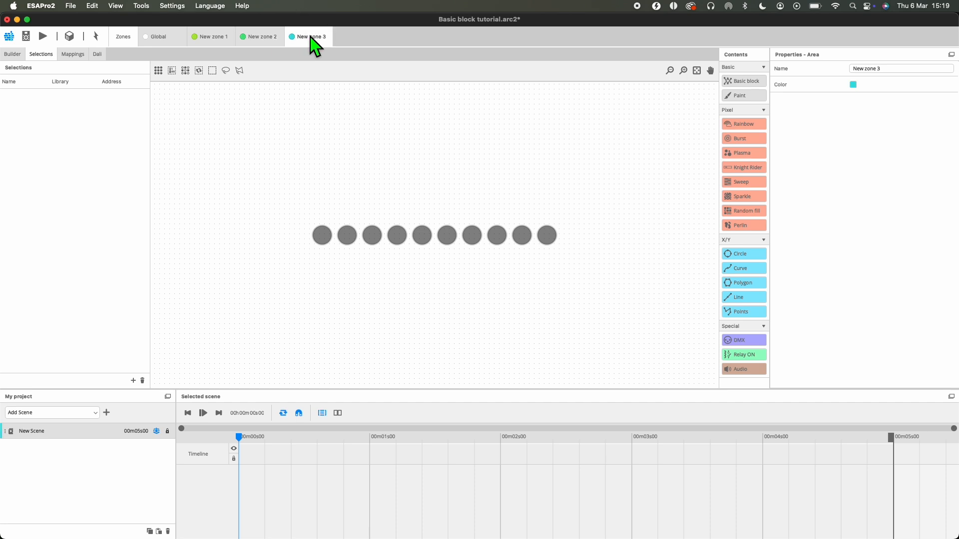
pyautogui.click(170, 38)
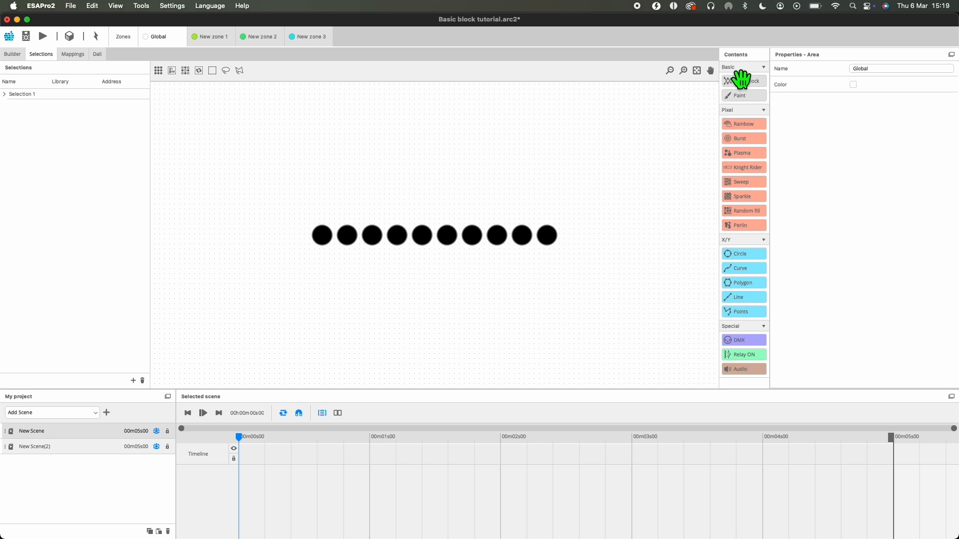
# Step: Apply a Basic block to the row of ten fixtures and to the single moving head, widening the properties area in between
pyautogui.moveTo(273, 172); pyautogui.dragTo(620, 311)
pyautogui.moveTo(738, 78); pyautogui.dragTo(321, 232)
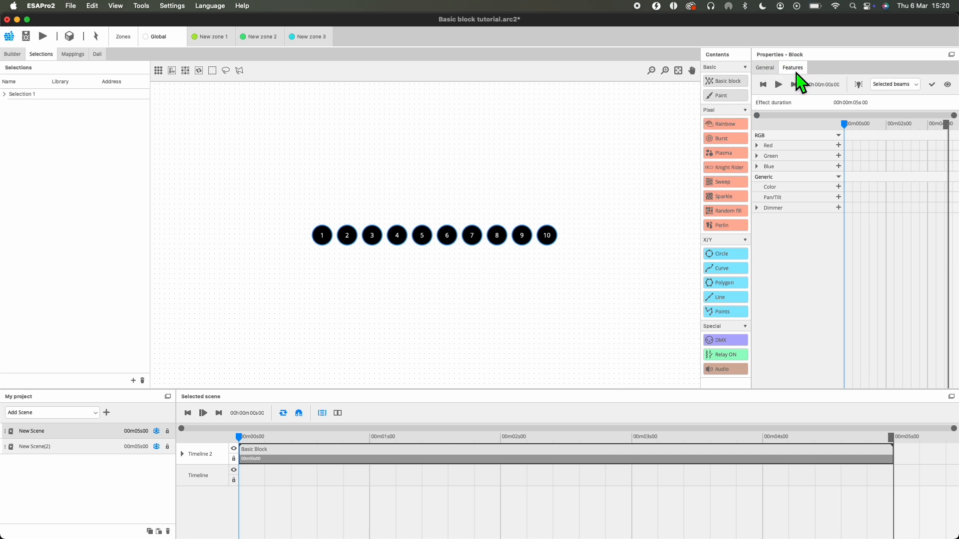
pyautogui.moveTo(759, 61); pyautogui.dragTo(644, 72)
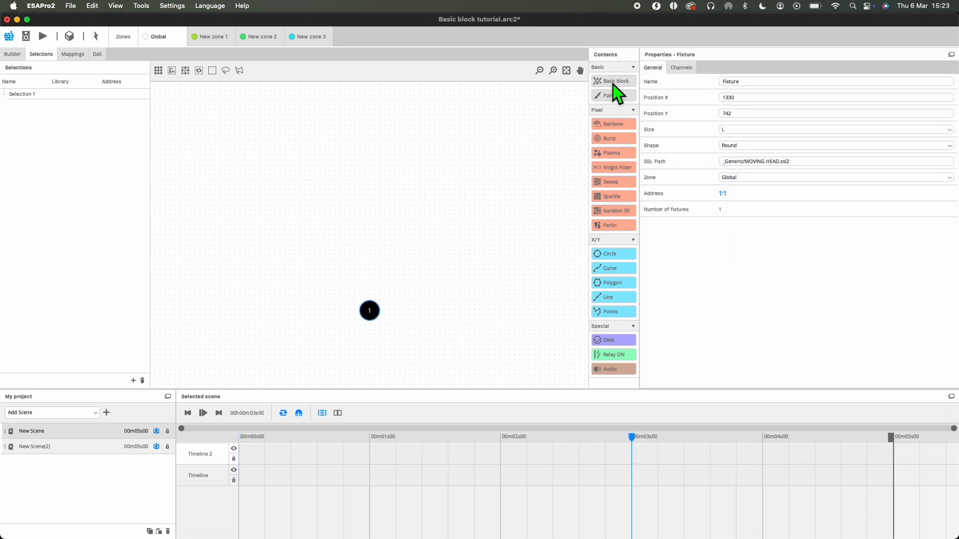
pyautogui.moveTo(615, 90); pyautogui.dragTo(372, 314)
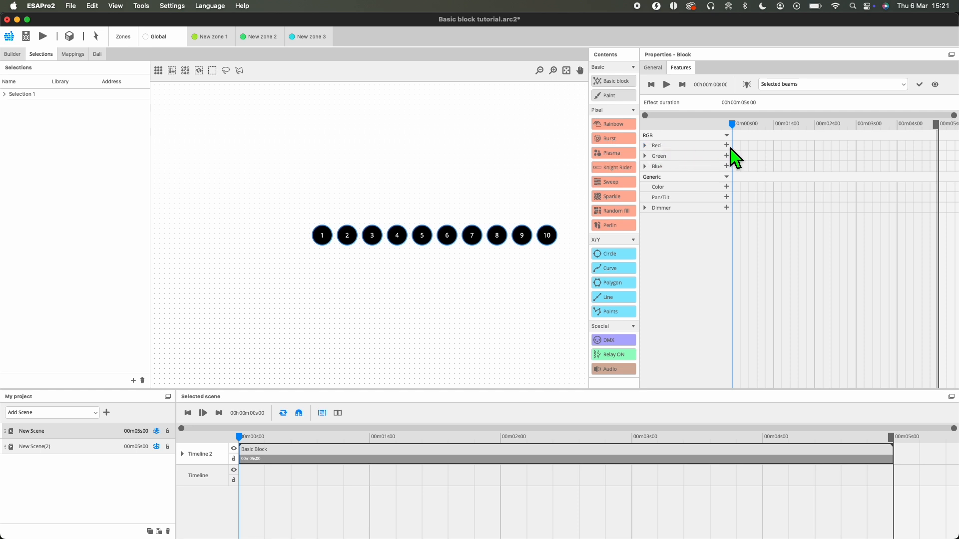
# Step: Keyframe the Basic block's Red channel at 255 at 0 s, 0 at 2 s and 255 at 4 s, and preview the effect
pyautogui.click(647, 146)
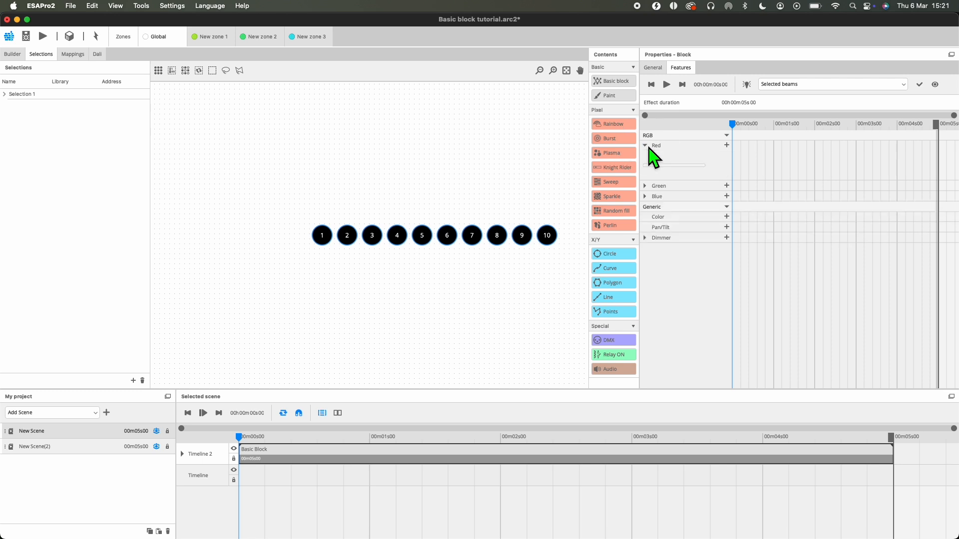
pyautogui.click(703, 165)
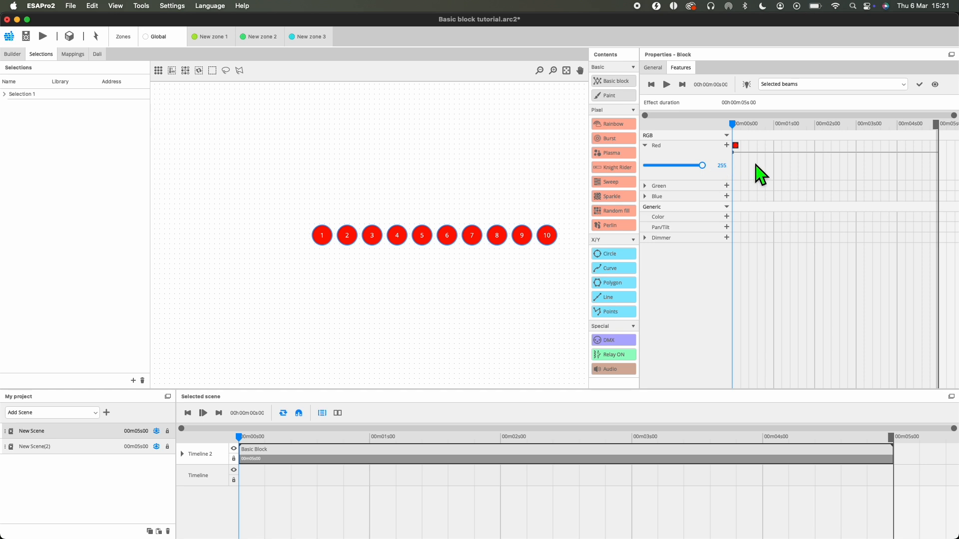
pyautogui.click(818, 156)
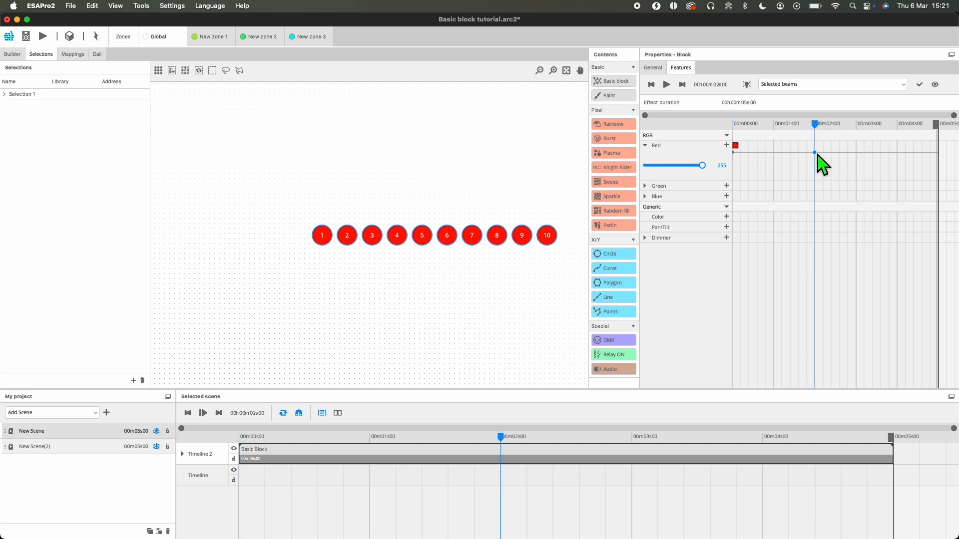
pyautogui.moveTo(817, 154); pyautogui.dragTo(810, 180)
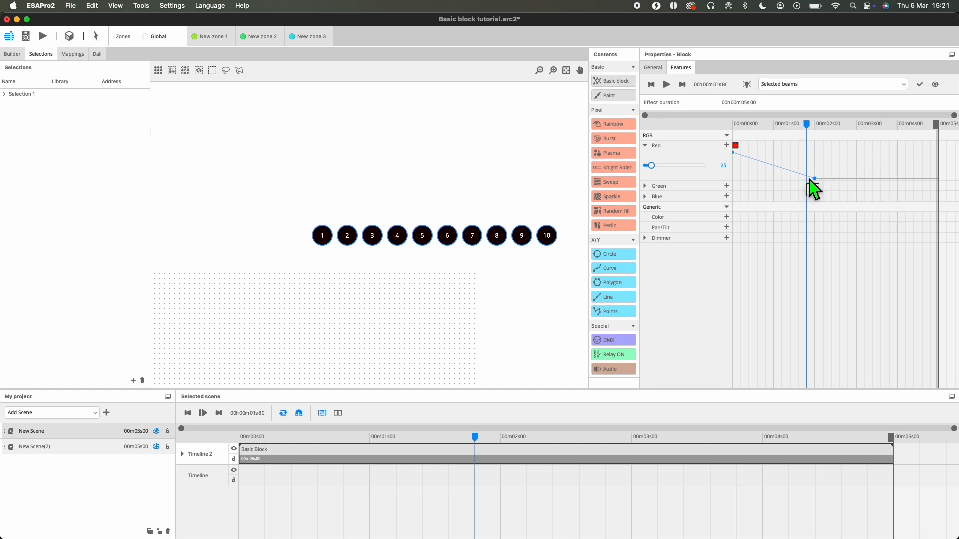
pyautogui.click(898, 178)
pyautogui.moveTo(899, 178); pyautogui.dragTo(901, 147)
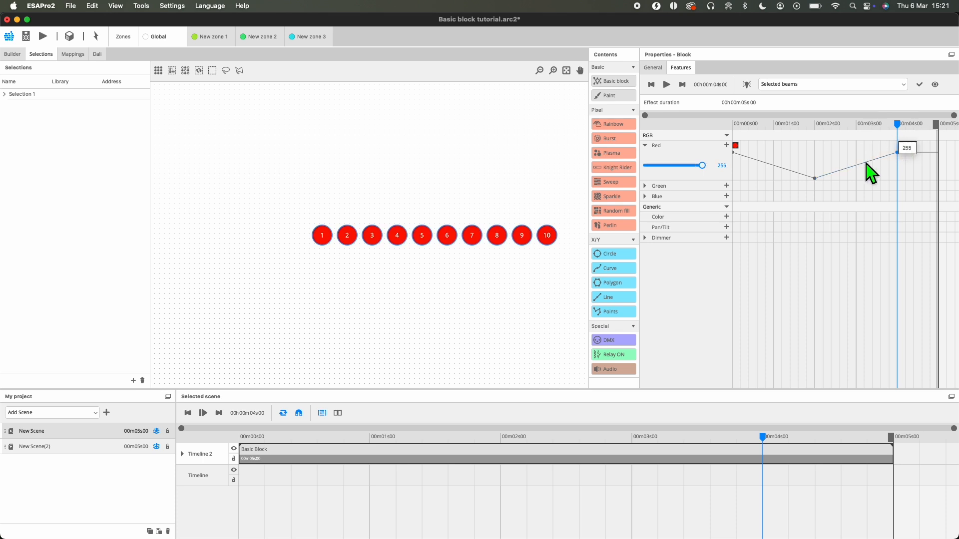
pyautogui.click(693, 84)
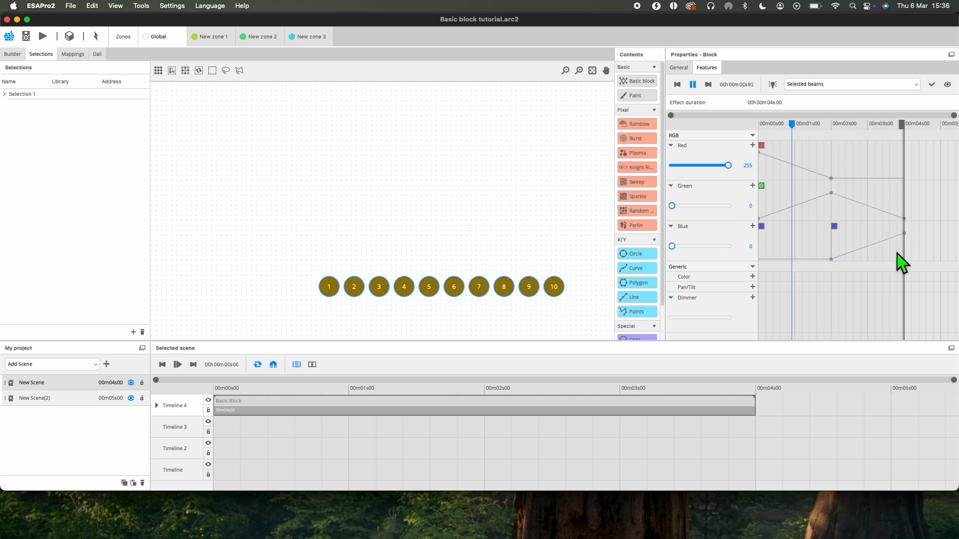
pyautogui.click(693, 85)
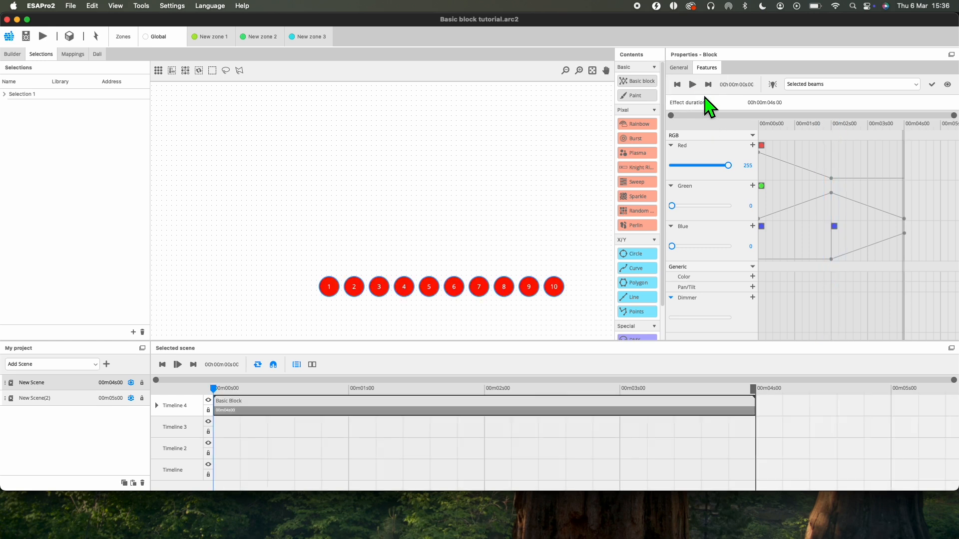
# Step: Set the Red channel's transition between the 0 s and 2 s points to an Exponential curve with a fast initial drop
pyautogui.rightClick(832, 180)
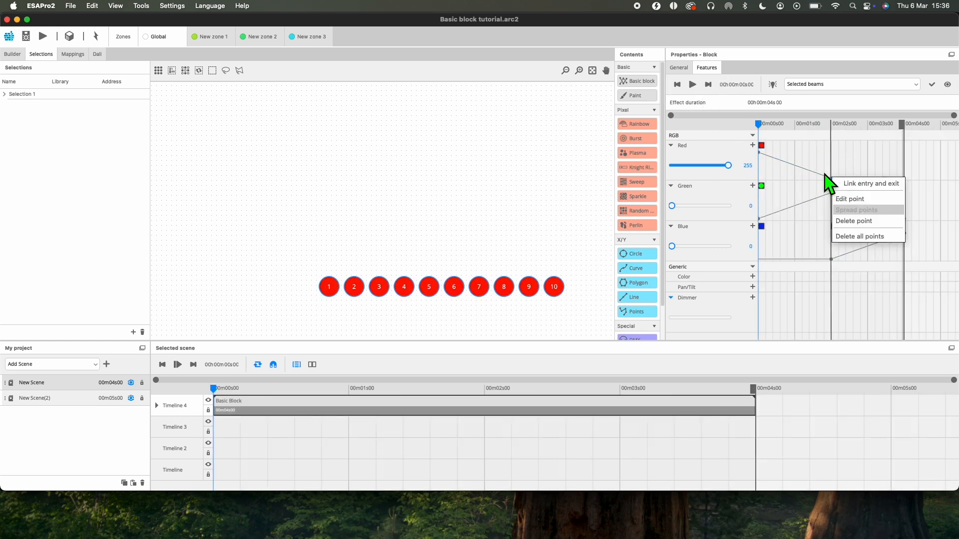
pyautogui.rightClick(821, 173)
pyautogui.rightClick(814, 173)
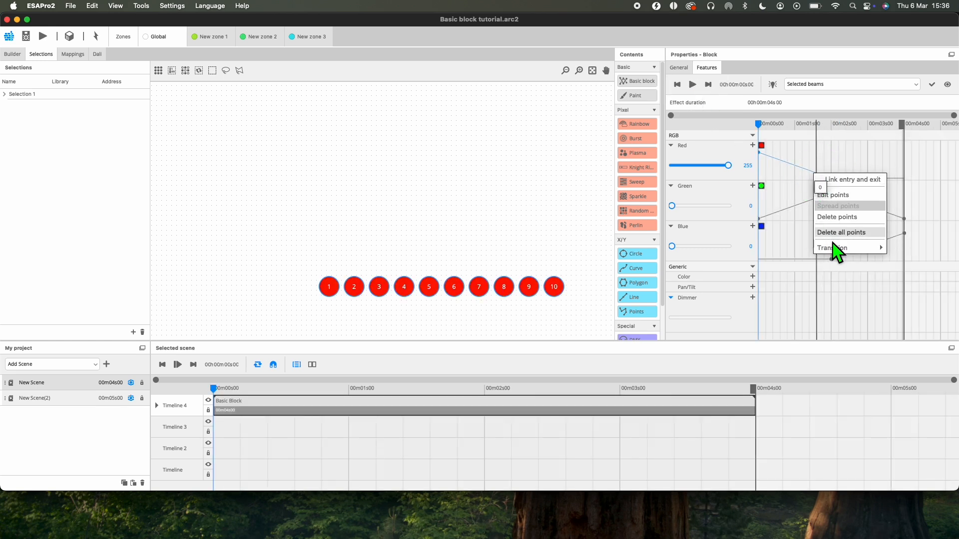
pyautogui.moveTo(841, 248)
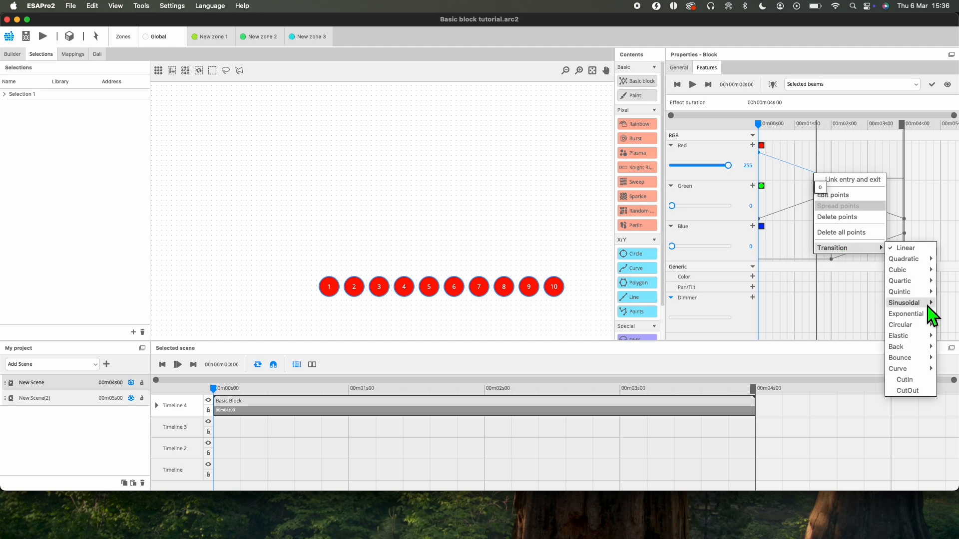
pyautogui.moveTo(928, 316)
pyautogui.click(884, 334)
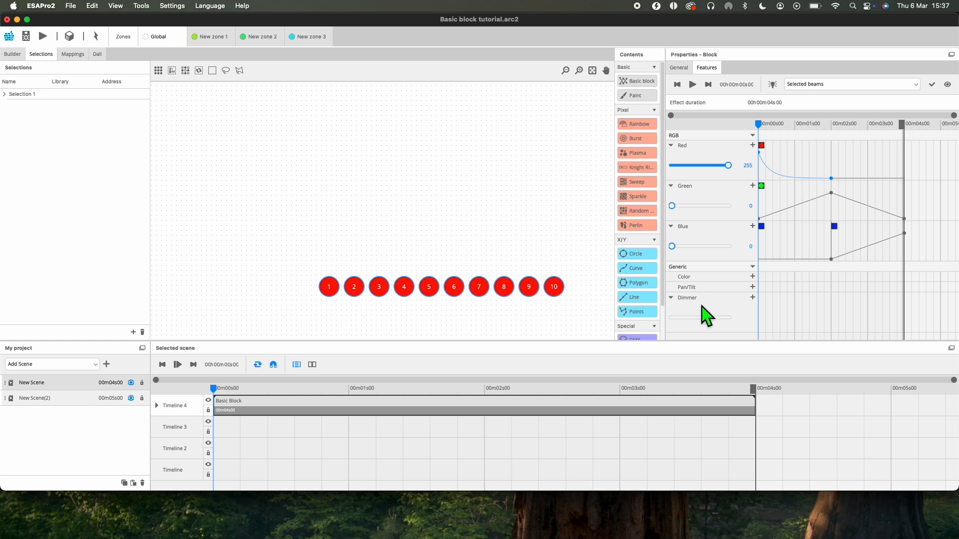
# Step: Collapse the Dimmer feature and examine the colour channels offered by the block's Color feature, cancelling without adding a colour
pyautogui.click(671, 298)
pyautogui.click(753, 277)
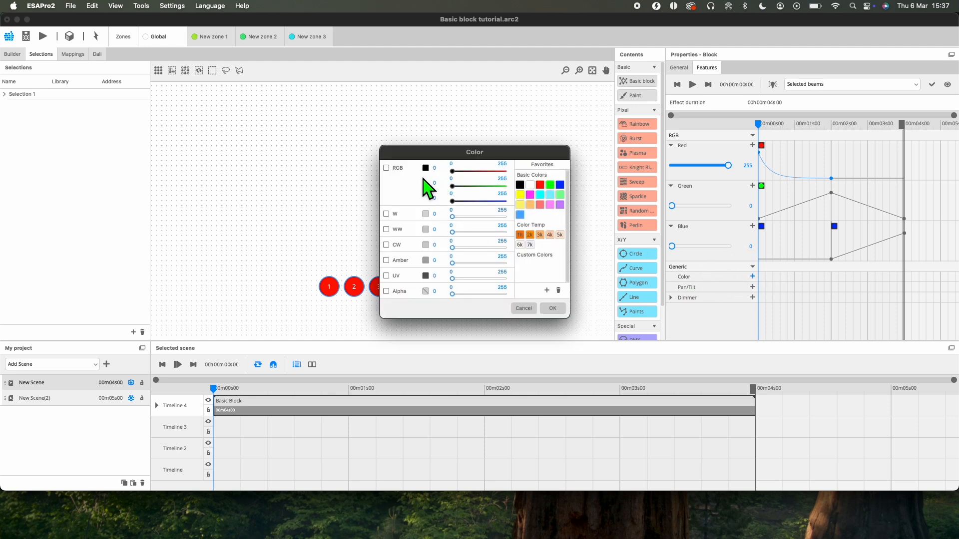
pyautogui.moveTo(456, 173); pyautogui.dragTo(491, 212)
pyautogui.click(524, 308)
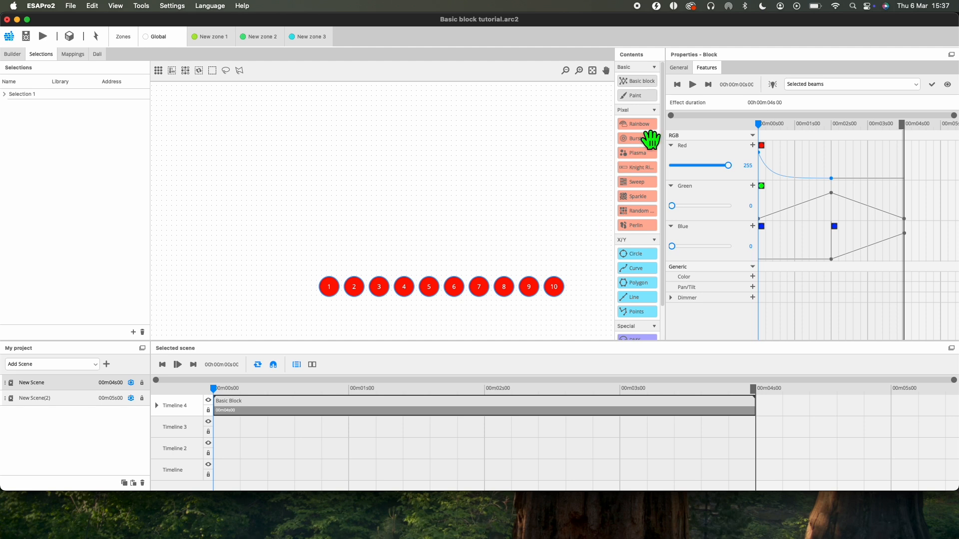
pyautogui.click(683, 67)
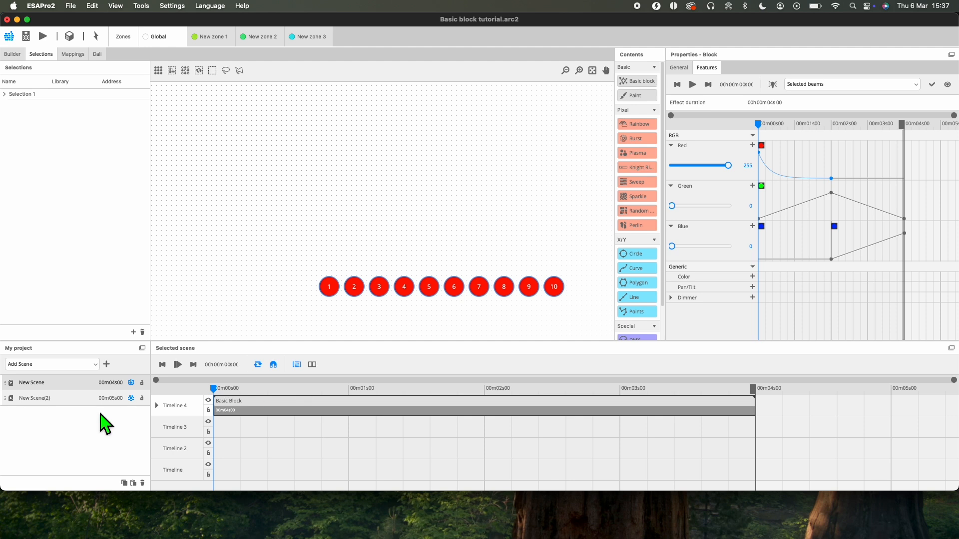
# Step: Expand Timeline 4 and add Opacity points to the Basic block at about 0.2 s and 2.2 s, lowering the second one
pyautogui.click(158, 407)
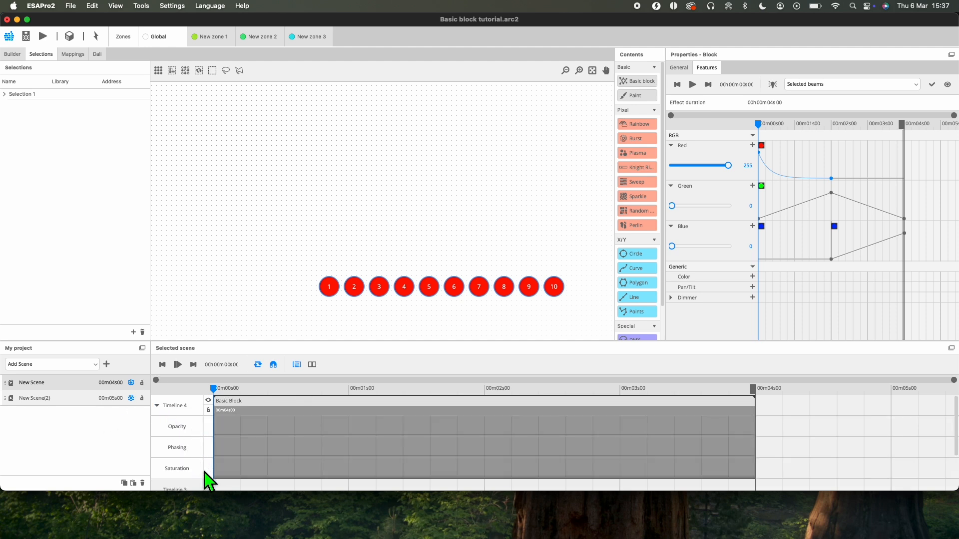
pyautogui.click(239, 429)
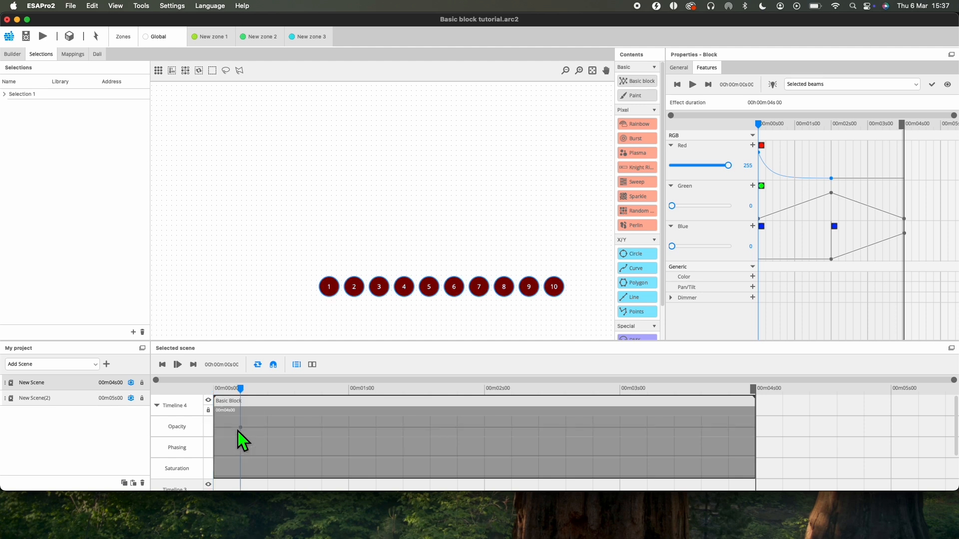
pyautogui.click(512, 432)
pyautogui.click(513, 430)
pyautogui.moveTo(513, 433); pyautogui.dragTo(513, 440)
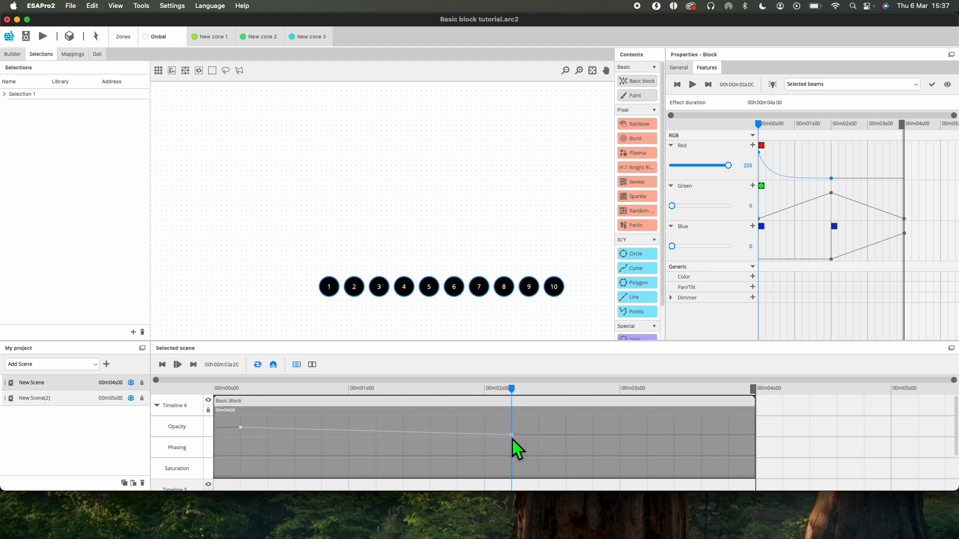